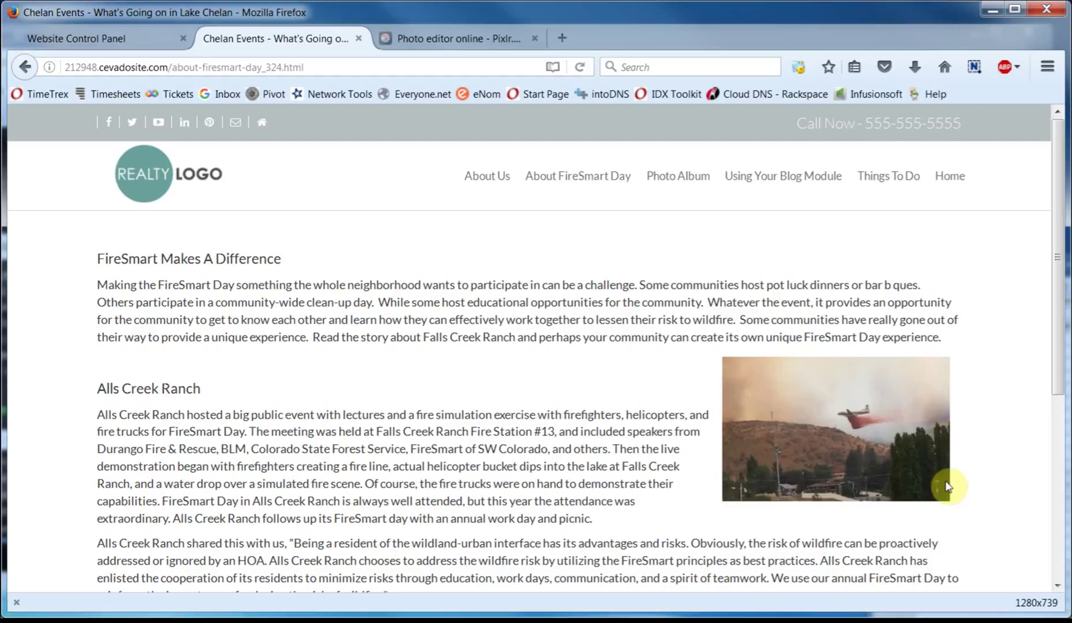
- Look over the About FireSmart Day page editor, then switch to the Pixlr photo editor site
{"action": "left_click", "coordinate": [153, 40]}
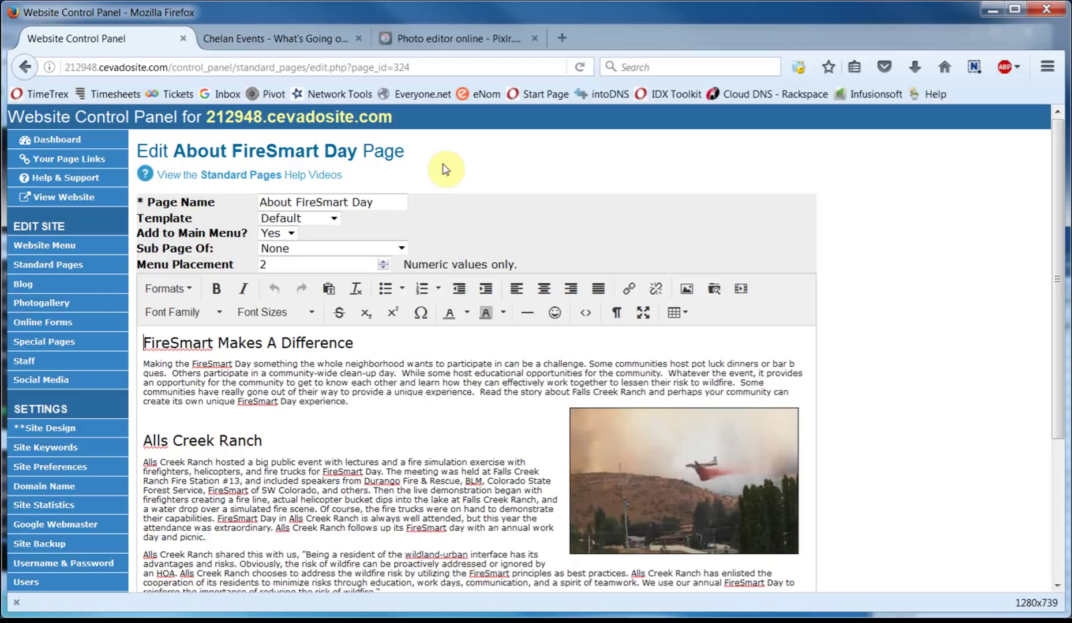
{"action": "left_click", "coordinate": [438, 39]}
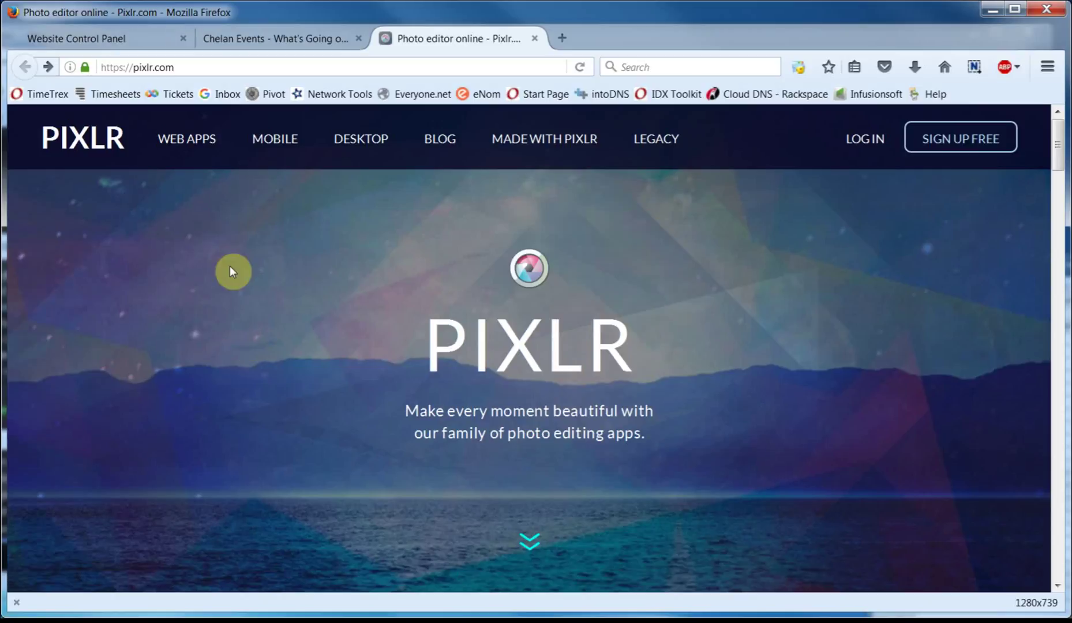
- Launch Pixlr Express and open the Fire_Plane photo from Sample Pictures
{"action": "left_click", "coordinate": [179, 146]}
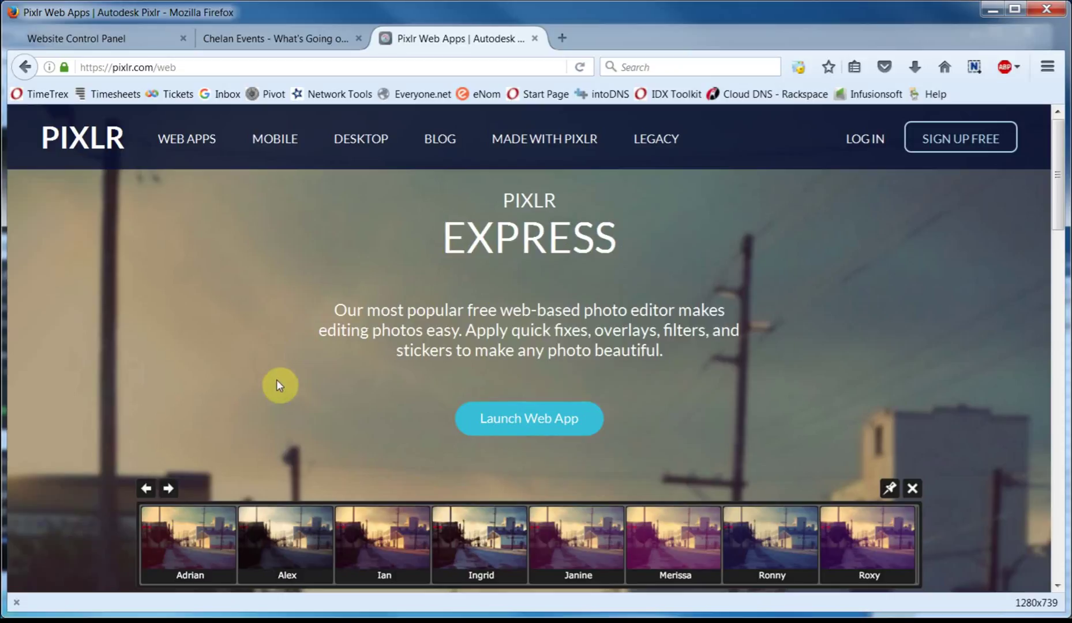
{"action": "left_click", "coordinate": [527, 414]}
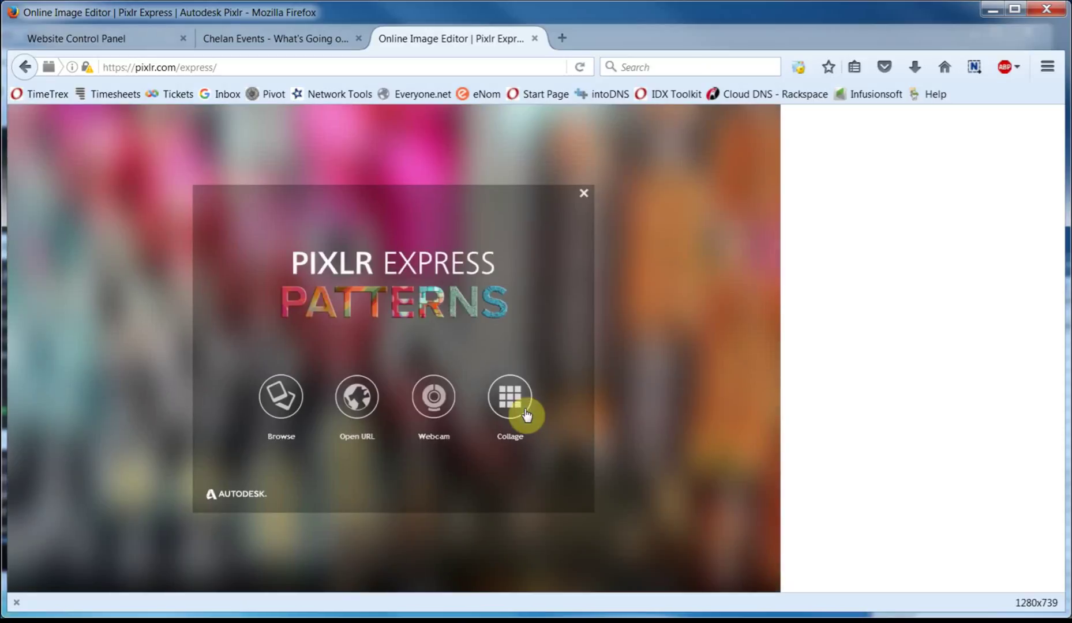
{"action": "left_click", "coordinate": [279, 397]}
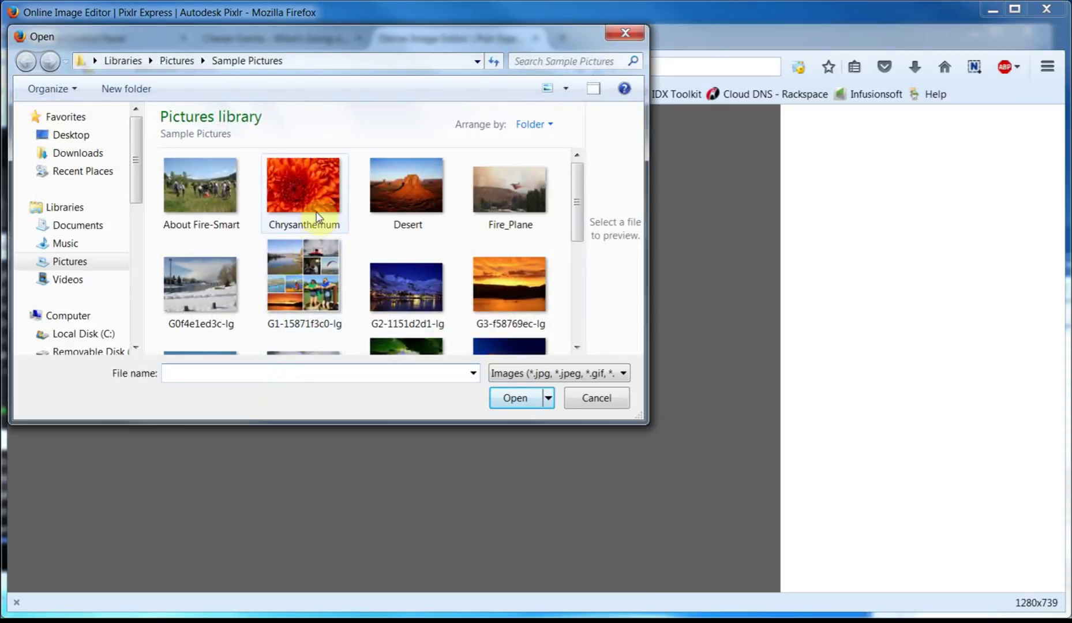
{"action": "left_click", "coordinate": [508, 189]}
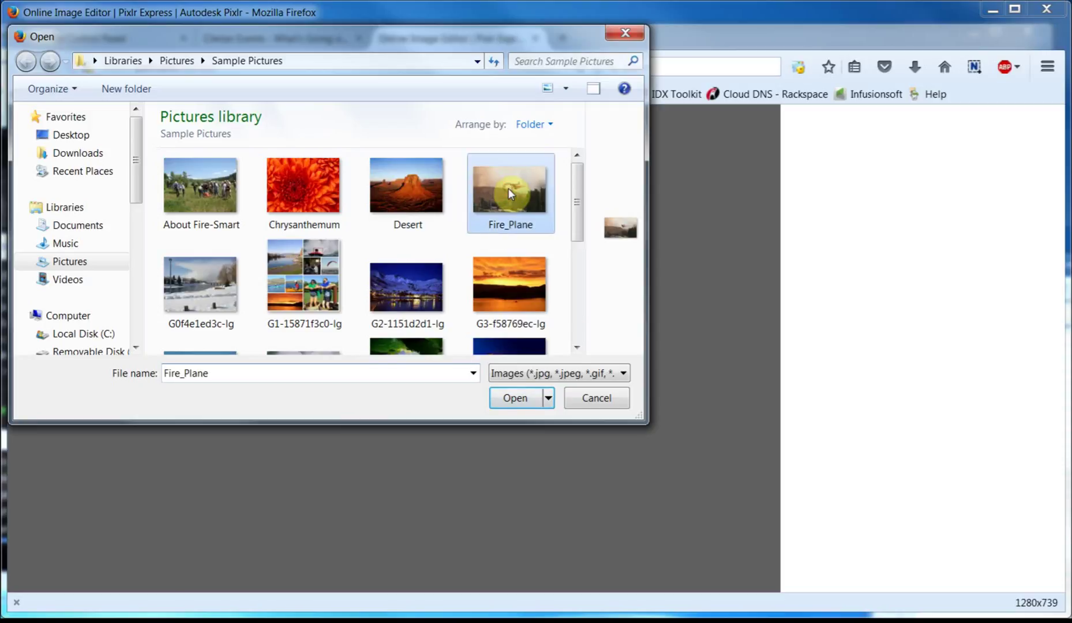
{"action": "double_click", "coordinate": [508, 189]}
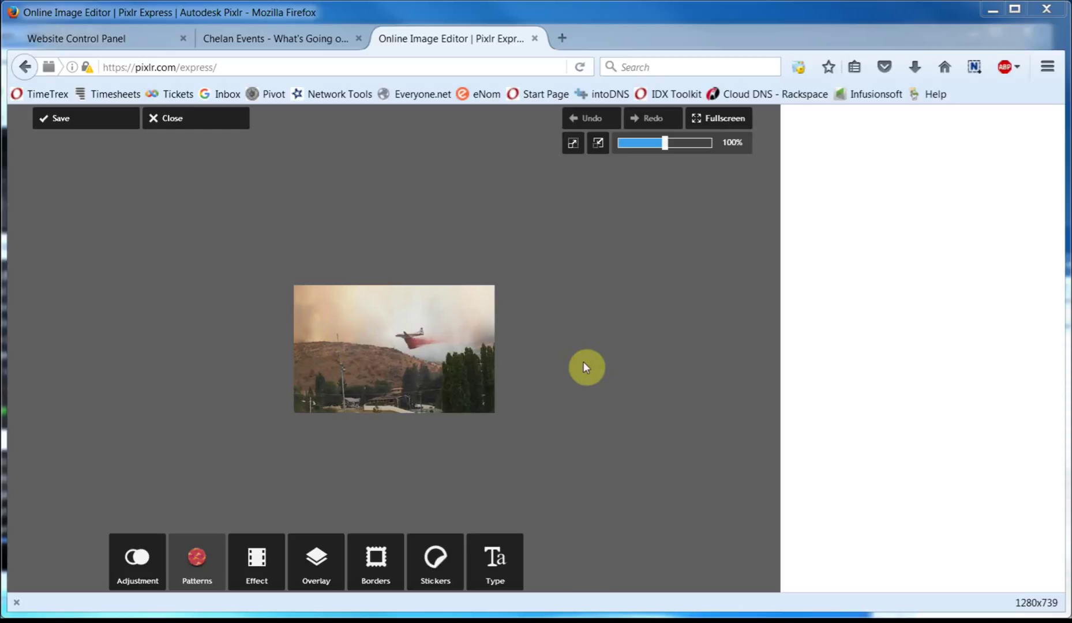
- Crop the Fire_Plane photo to 221 × 159, framed around the plane and its retardant drop
{"action": "left_click", "coordinate": [142, 561]}
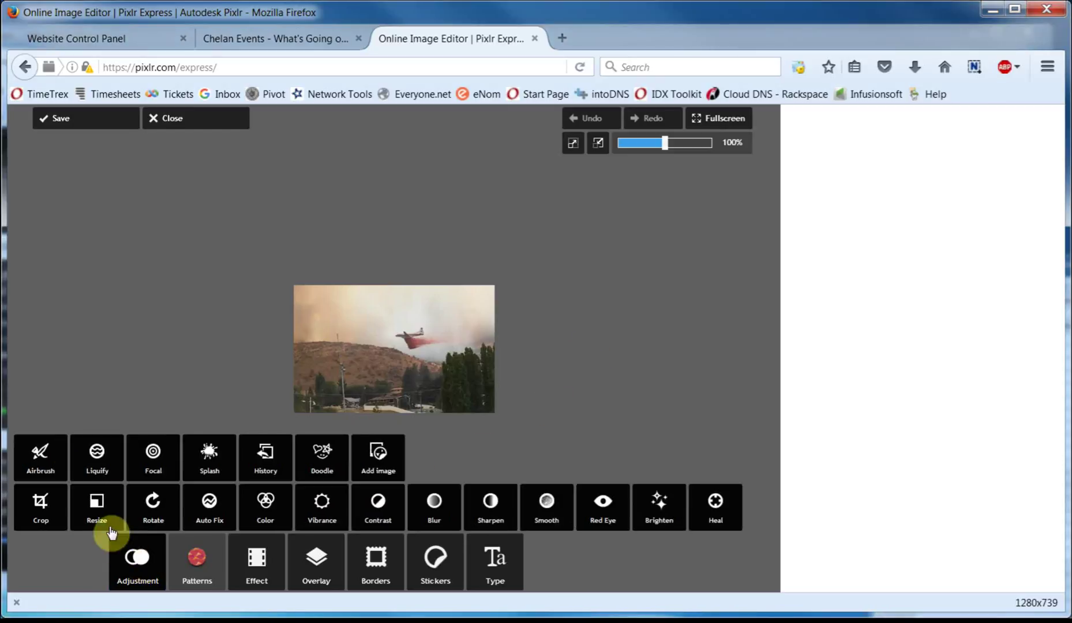
{"action": "left_click", "coordinate": [37, 521]}
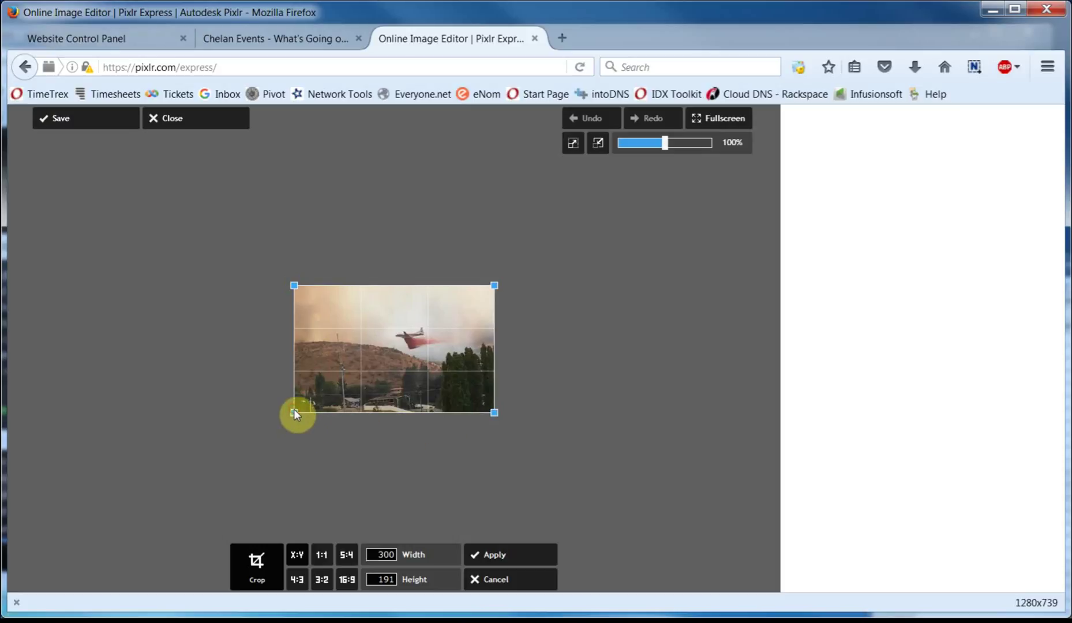
{"action": "left_click_drag", "start_coordinate": [294, 411], "coordinate": [347, 391]}
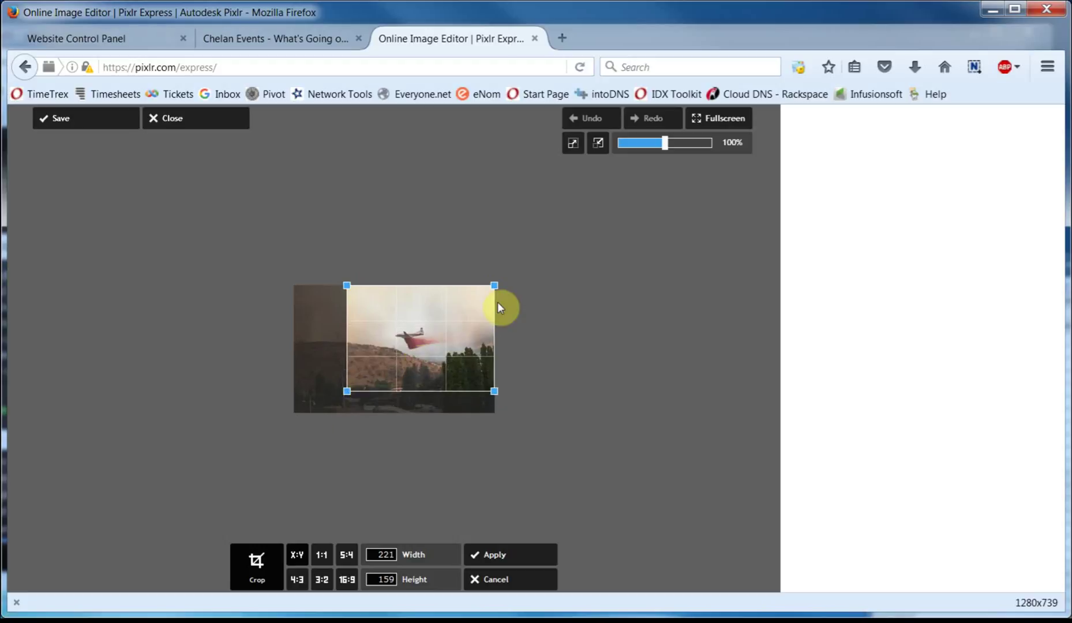
{"action": "left_click_drag", "start_coordinate": [412, 317], "coordinate": [441, 316]}
{"action": "left_click", "coordinate": [498, 555]}
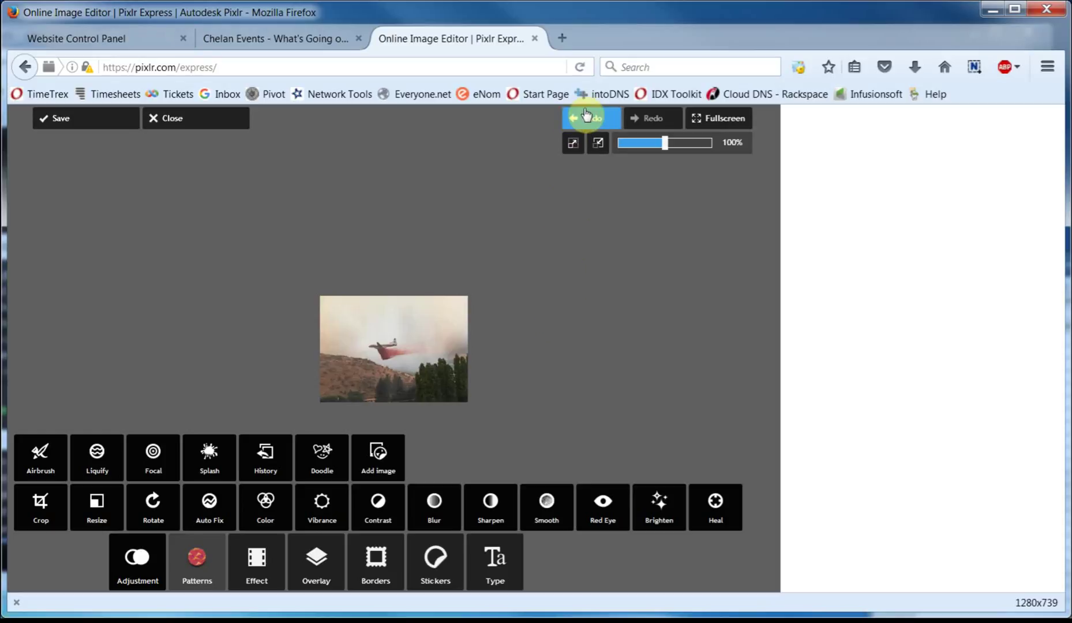
- Save the cropped photo as Fire_Plane_Cropped in Sample Pictures at quality 85
{"action": "left_click", "coordinate": [72, 120]}
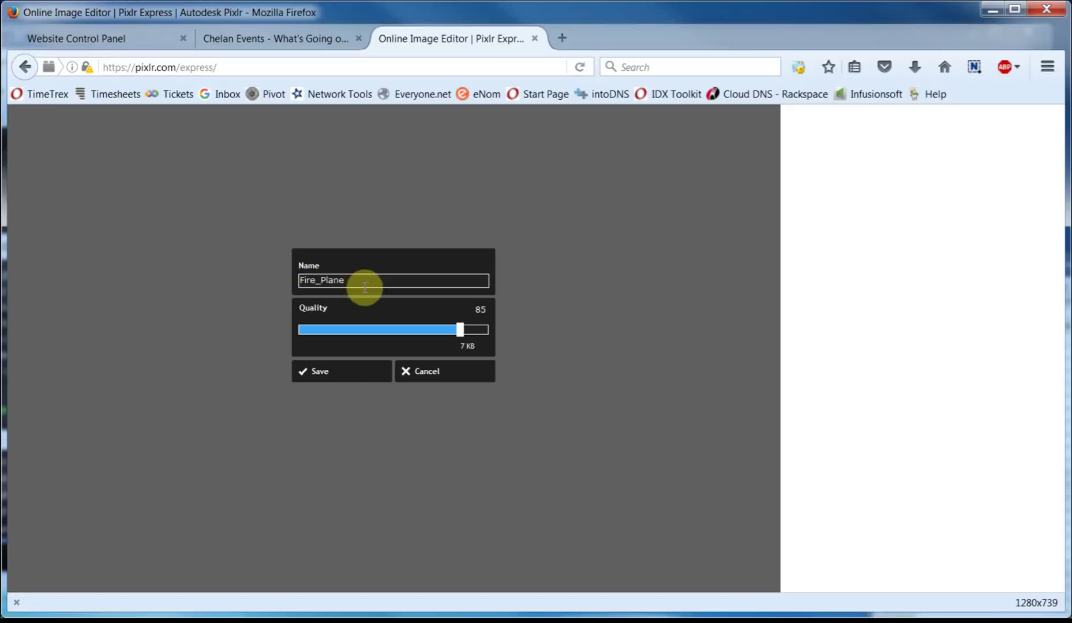
{"action": "left_click_drag", "start_coordinate": [359, 280], "coordinate": [256, 272]}
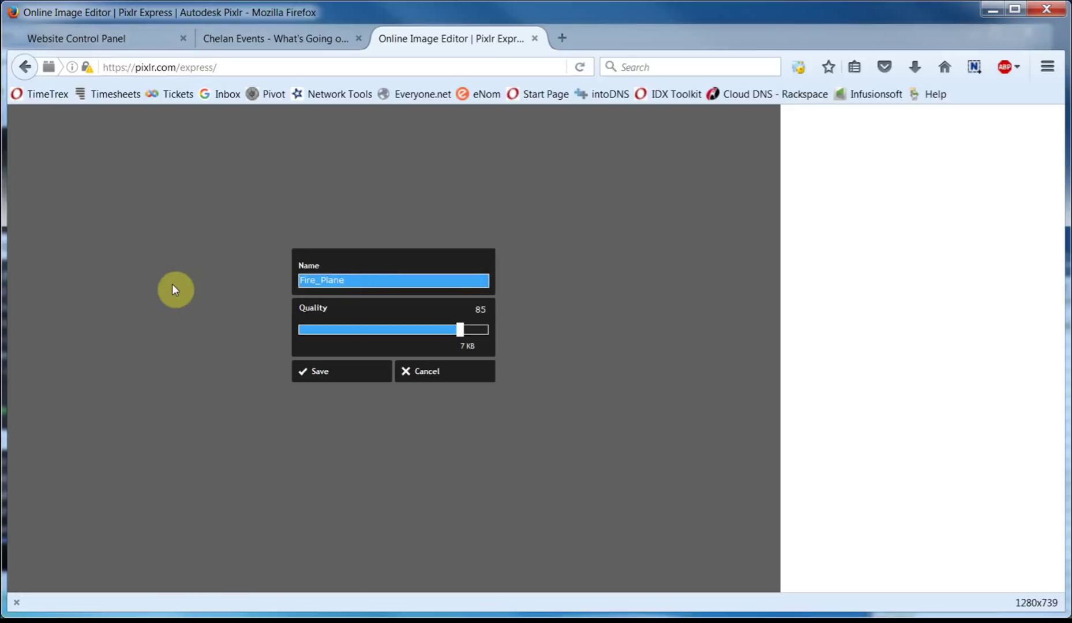
{"action": "type", "text": "_Cropped"}
{"action": "left_click", "coordinate": [170, 285]}
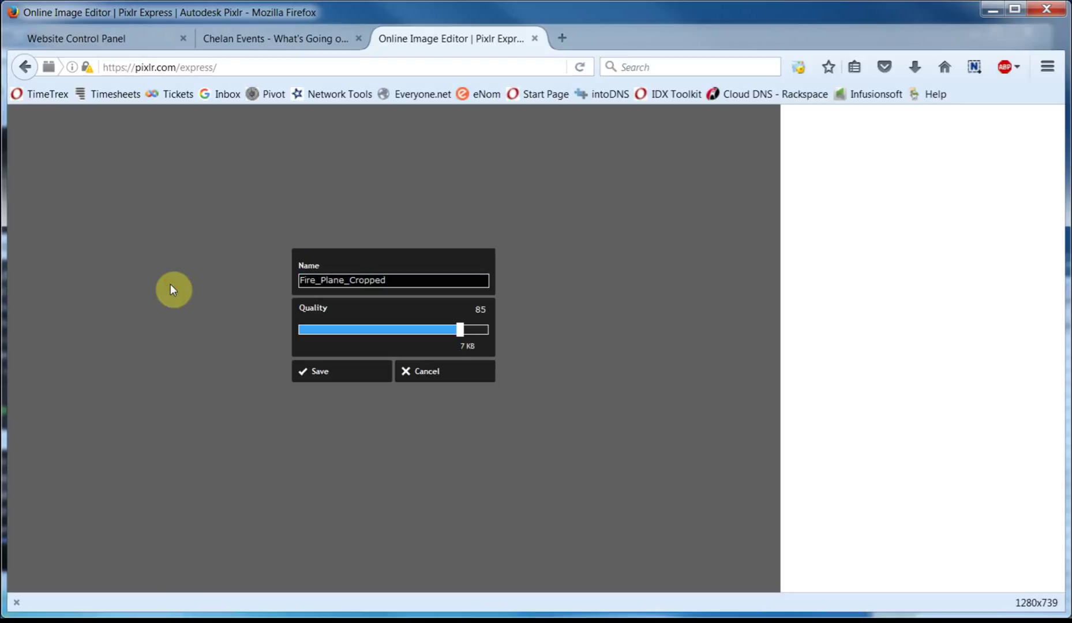
{"action": "left_click", "coordinate": [307, 371]}
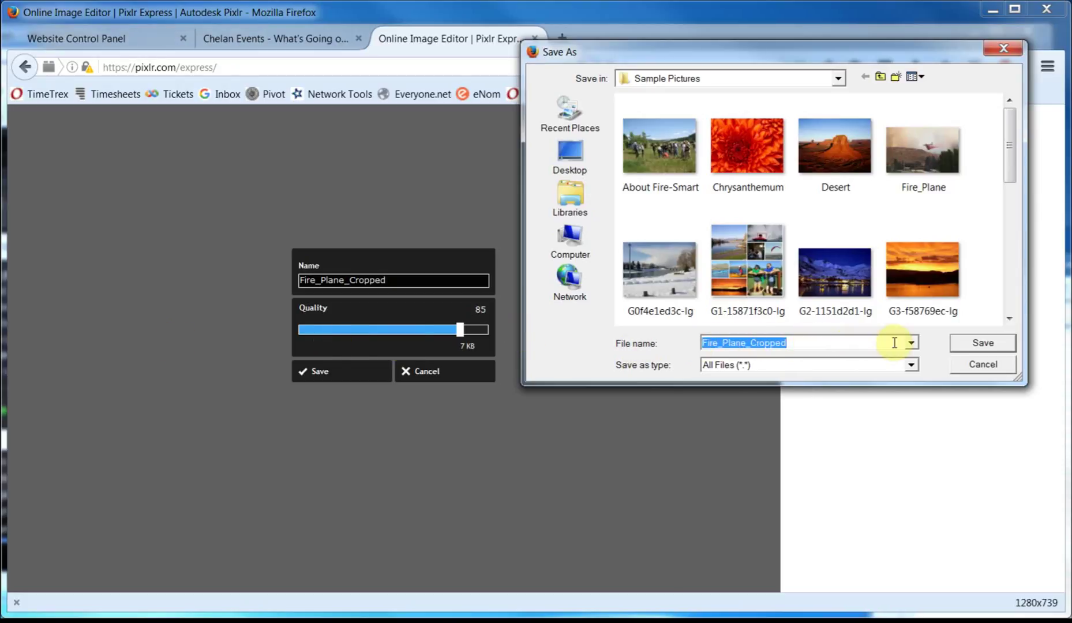
{"action": "left_click", "coordinate": [971, 345]}
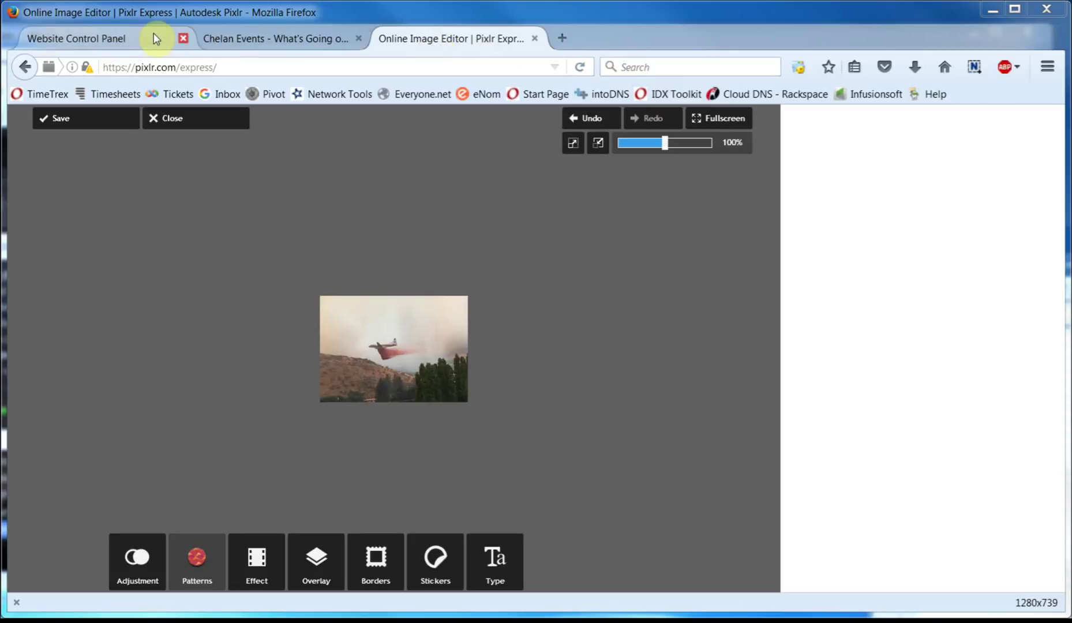
- Delete the old fire photo from the page and browse the site's Images library for a new source
{"action": "left_click", "coordinate": [87, 39]}
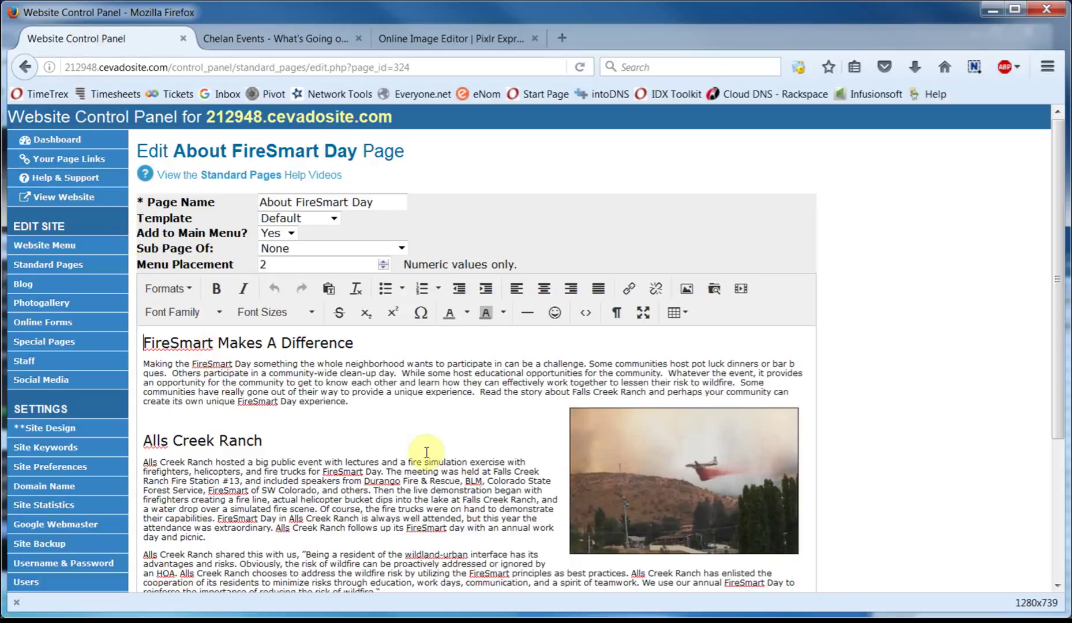
{"action": "left_click", "coordinate": [618, 453]}
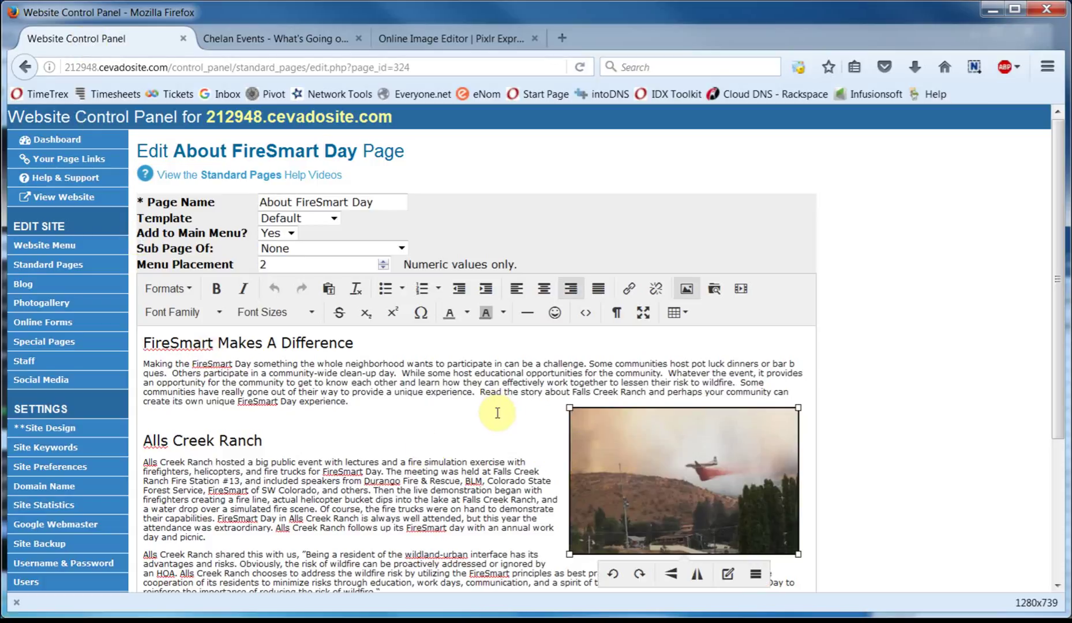
{"action": "key", "text": "Delete"}
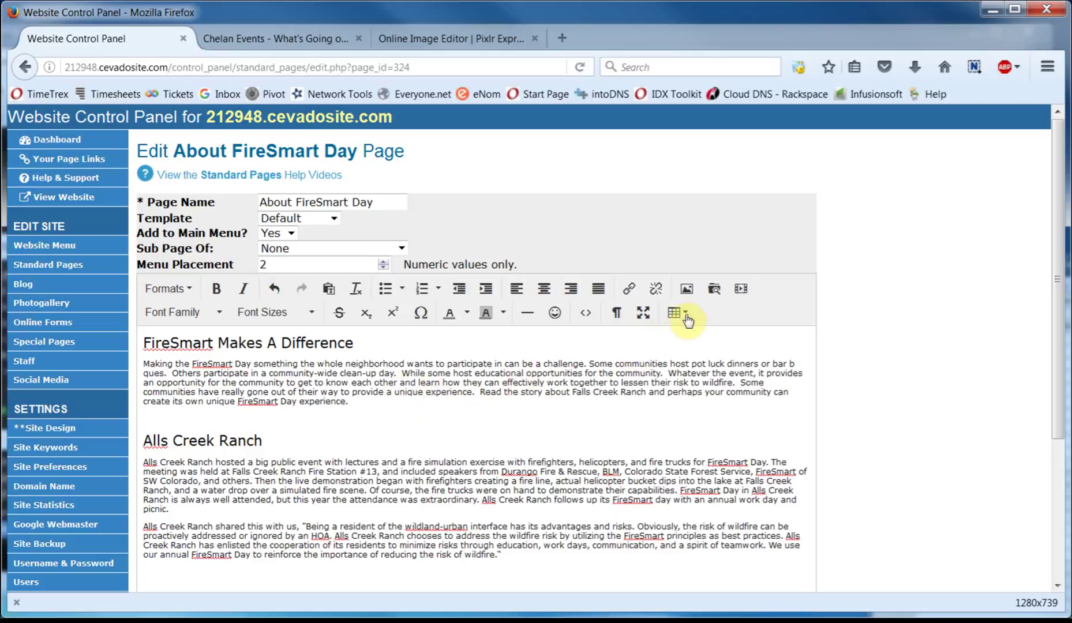
{"action": "left_click", "coordinate": [686, 294]}
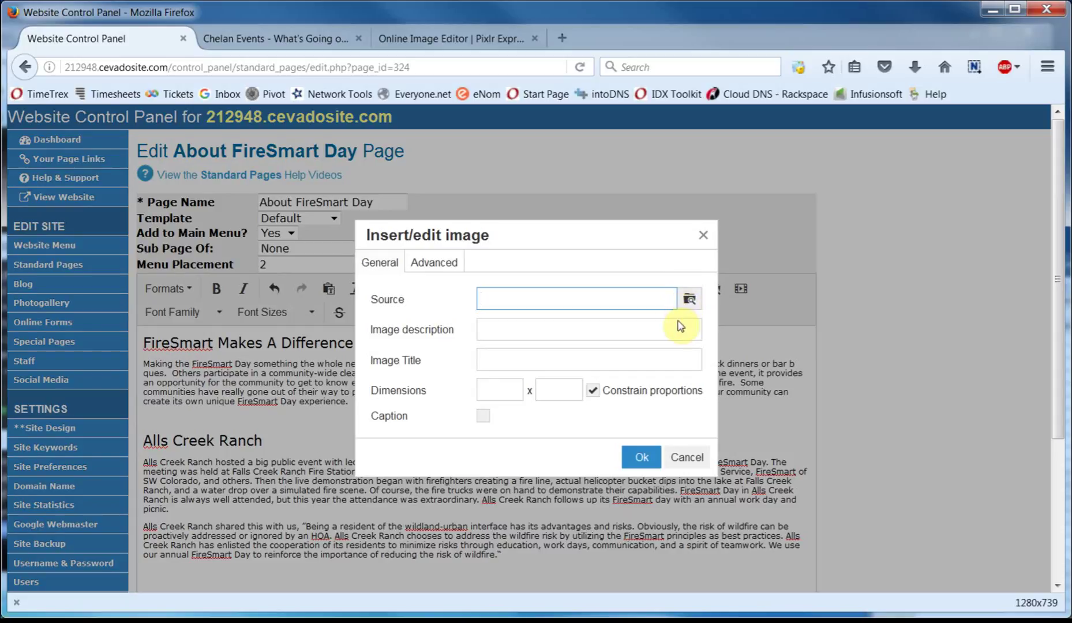
{"action": "left_click", "coordinate": [688, 300]}
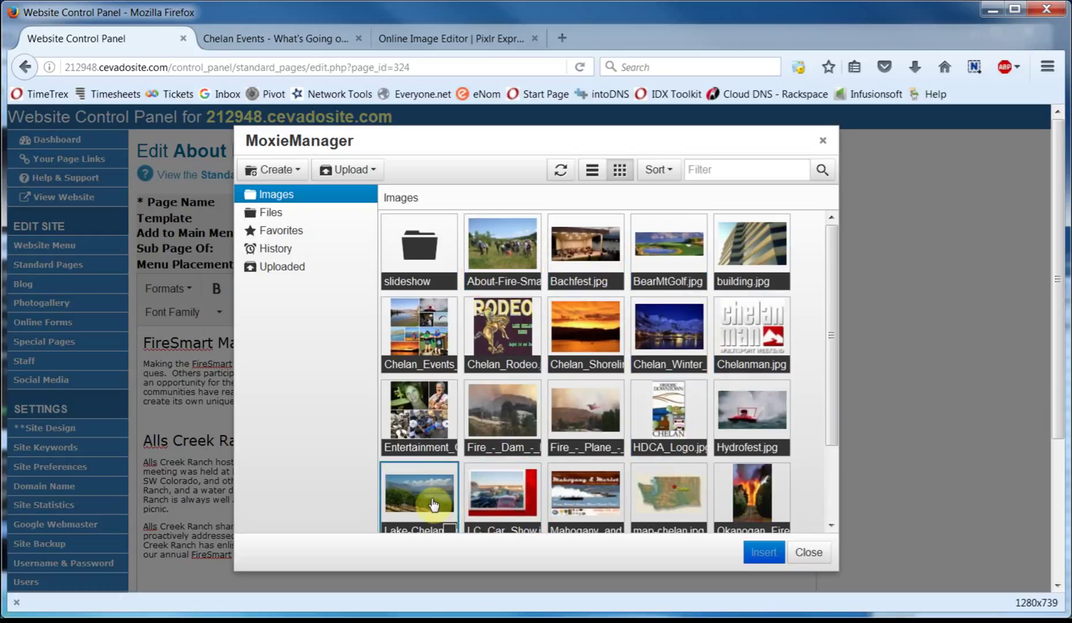
- Upload Fire_Plane_Cropped from this computer to the Images library and select it as the source
{"action": "left_click", "coordinate": [357, 175]}
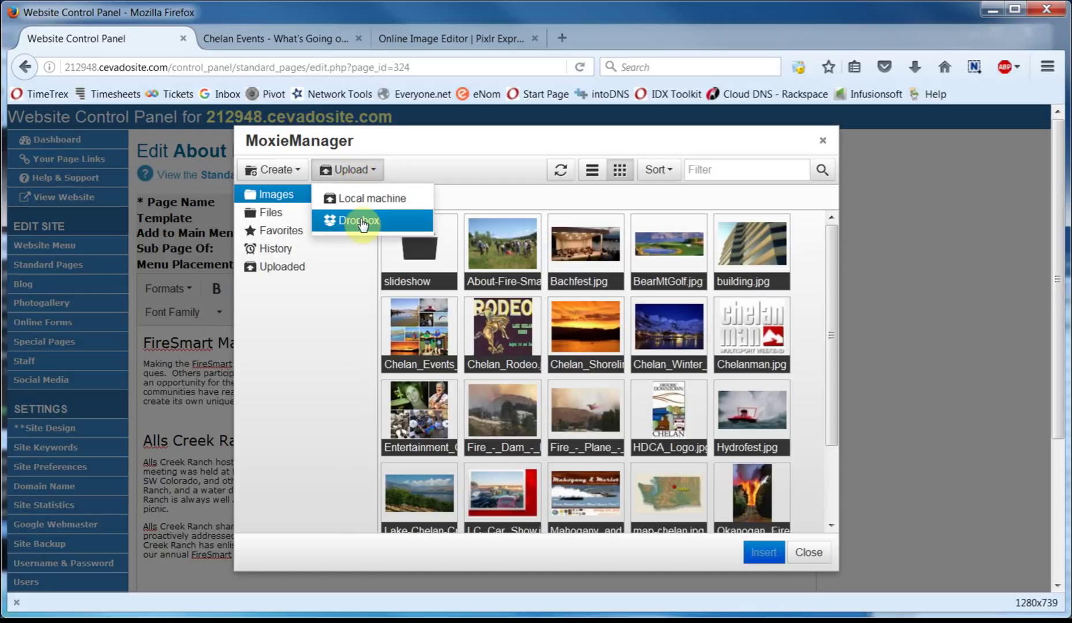
{"action": "left_click", "coordinate": [362, 203]}
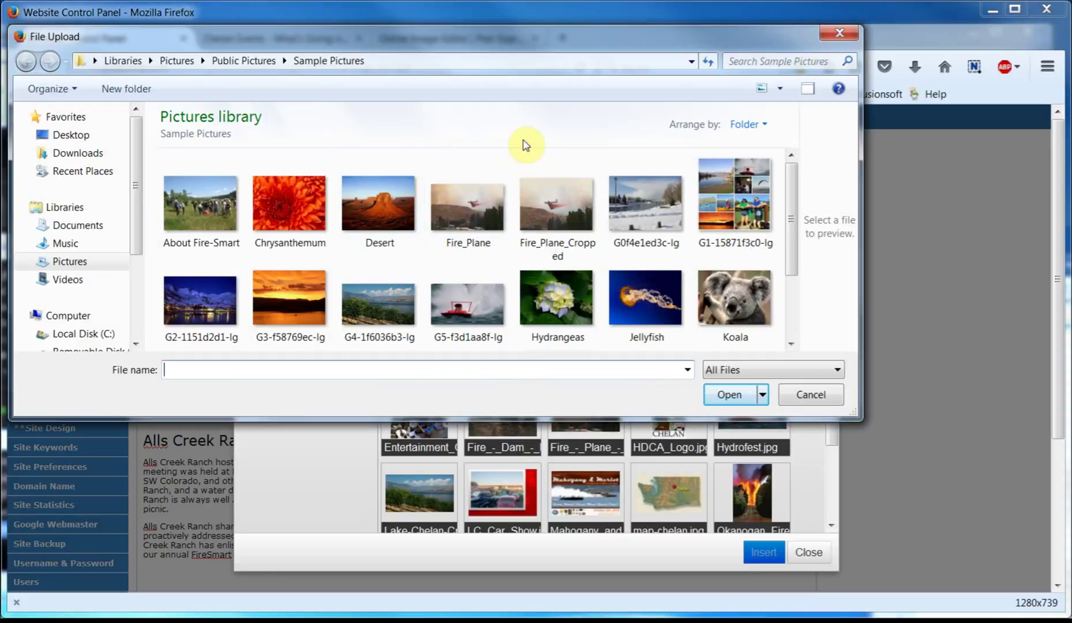
{"action": "left_click", "coordinate": [553, 211]}
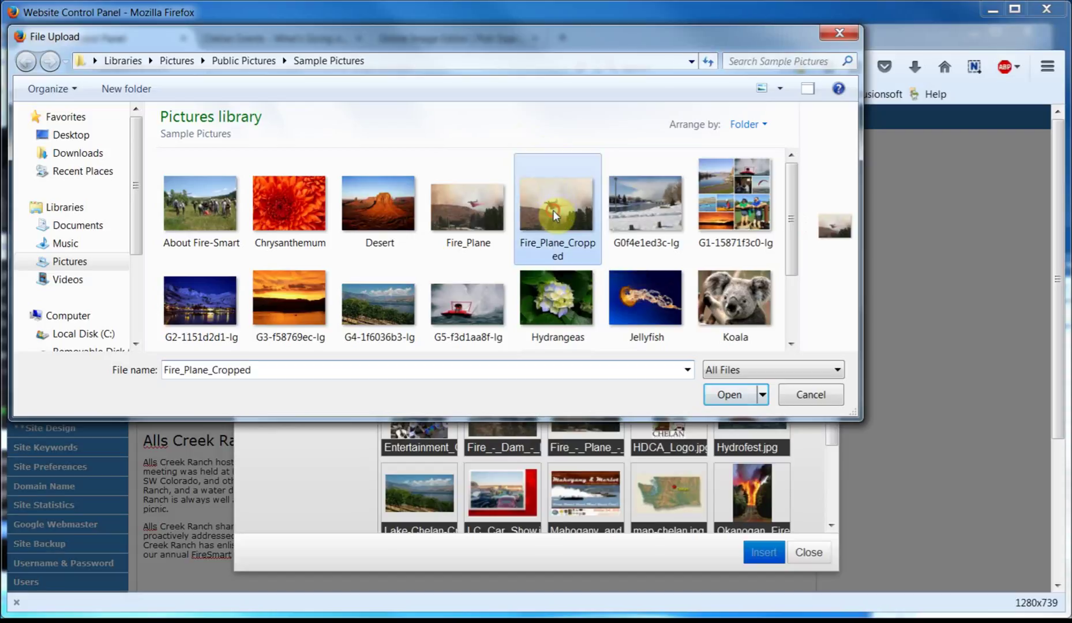
{"action": "left_click", "coordinate": [729, 394]}
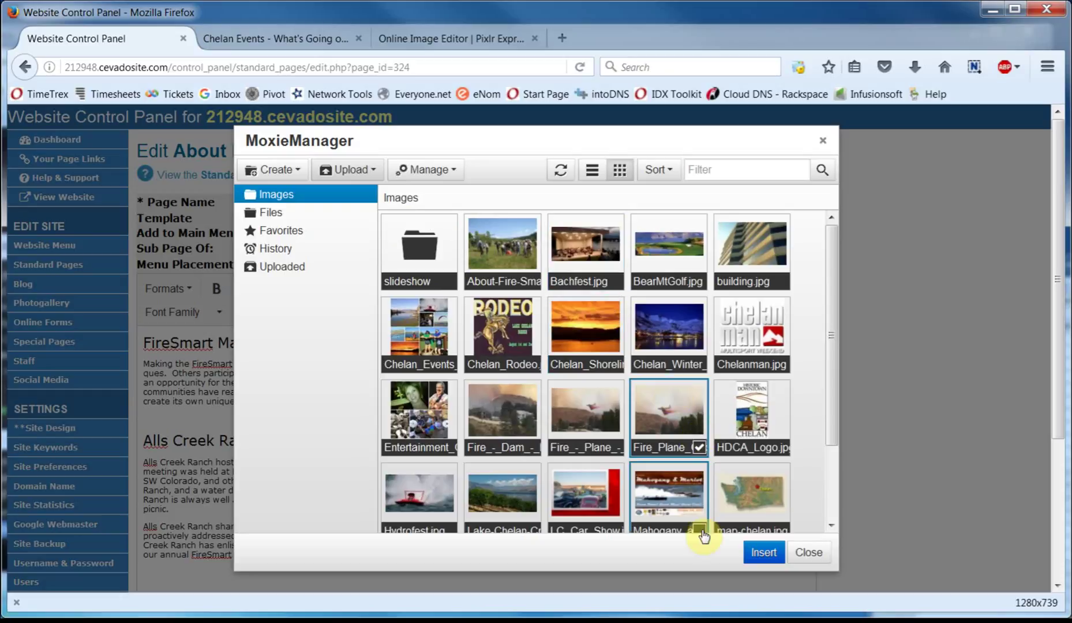
{"action": "left_click", "coordinate": [756, 551]}
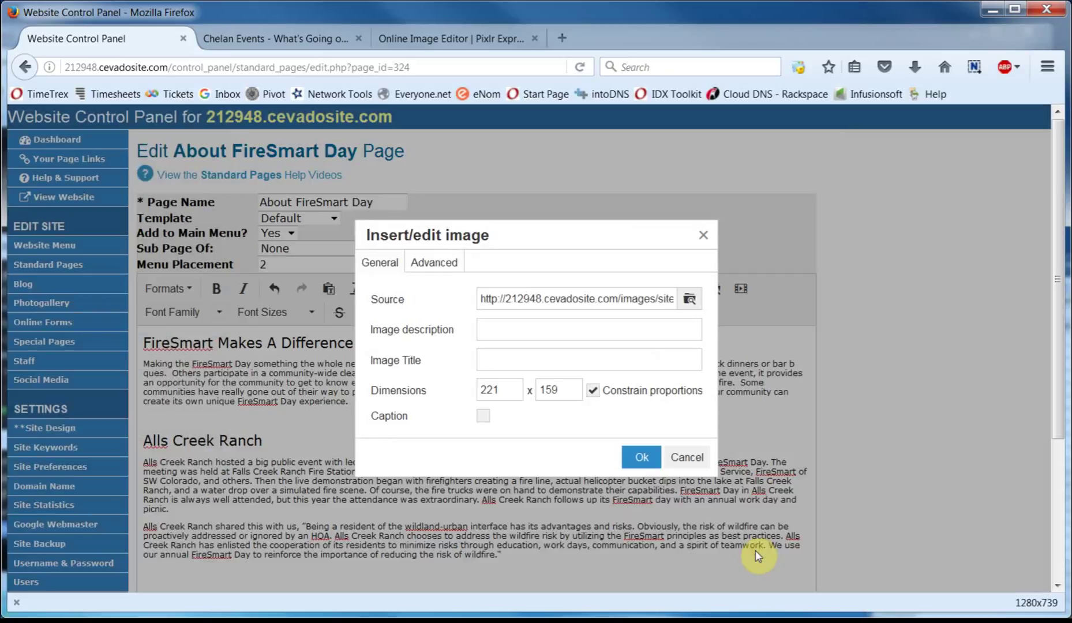
- Insert the image with 10 px vertical and horizontal spacing and a 1 px border
{"action": "left_click", "coordinate": [424, 266]}
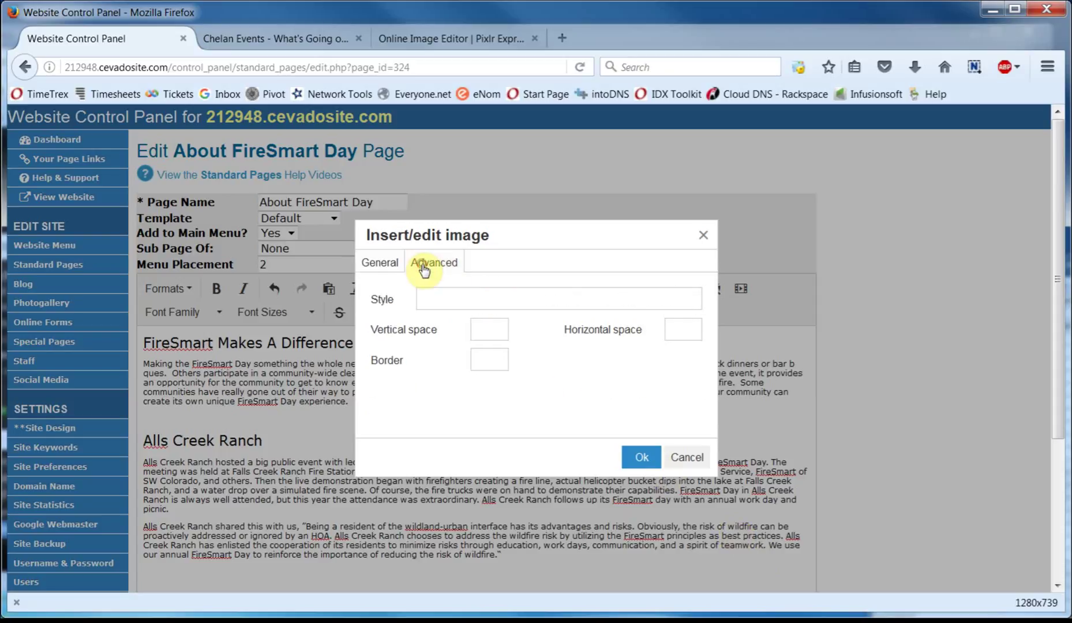
{"action": "left_click", "coordinate": [484, 328]}
{"action": "type", "text": "10"}
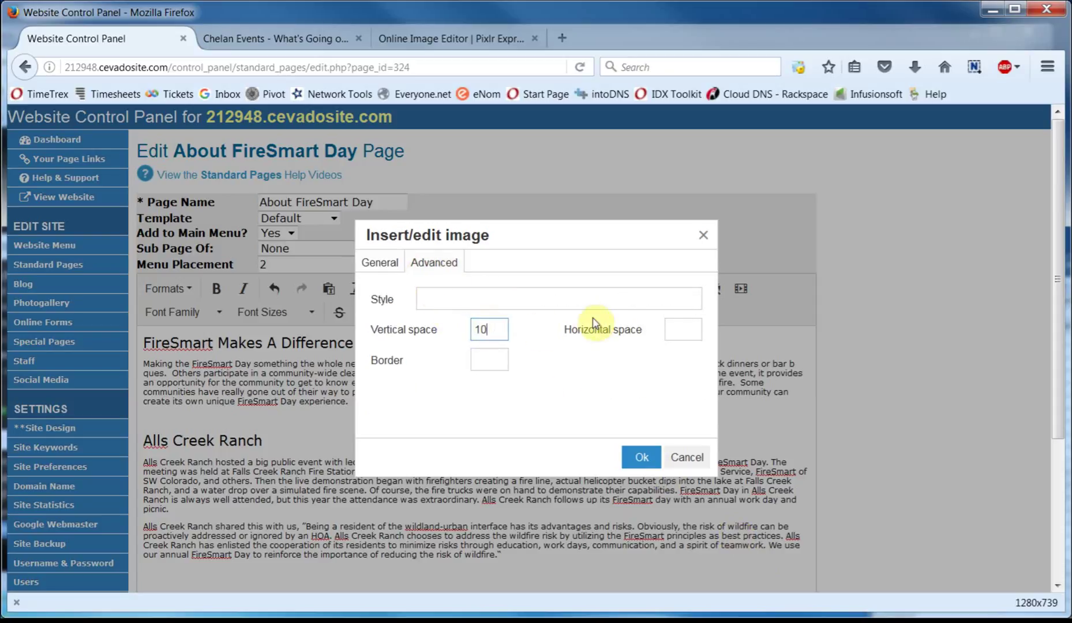
{"action": "left_click", "coordinate": [670, 327]}
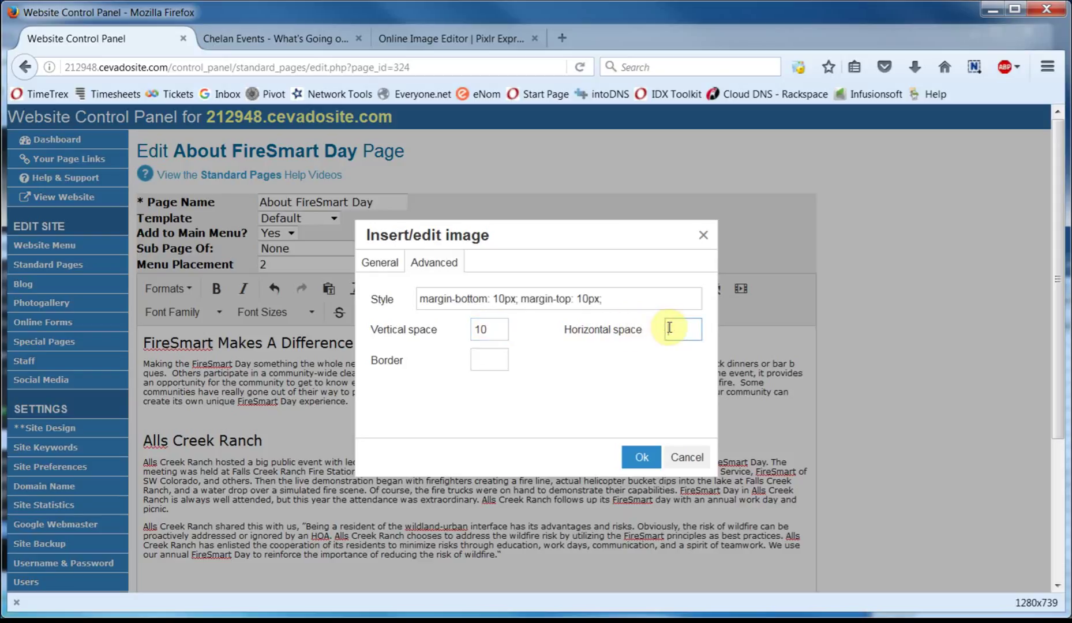
{"action": "left_click", "coordinate": [478, 360]}
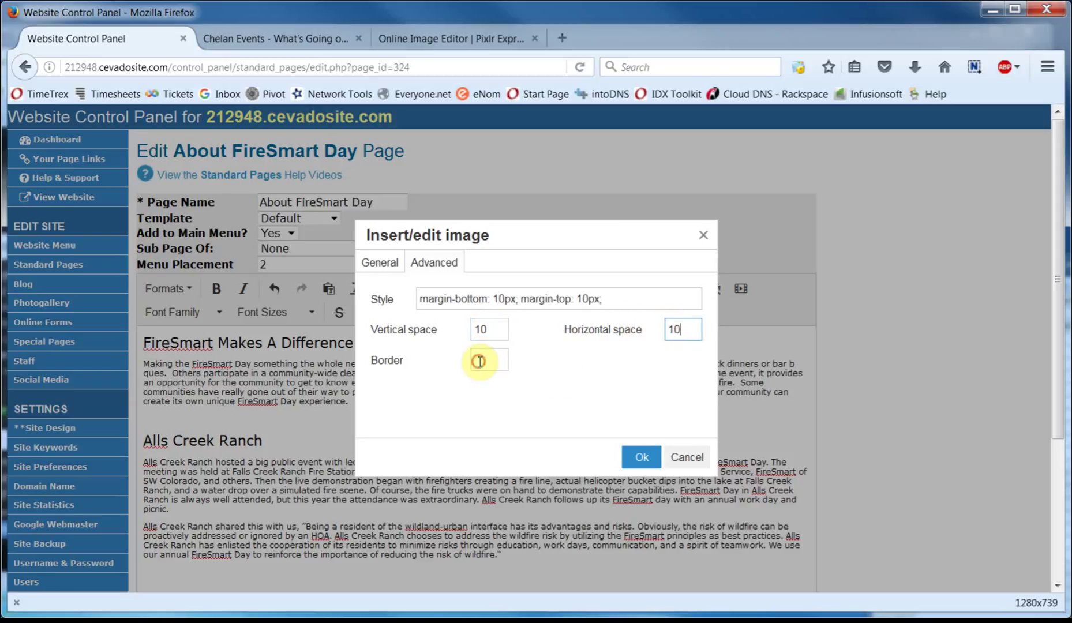
{"action": "type", "text": "1"}
{"action": "left_click", "coordinate": [632, 455]}
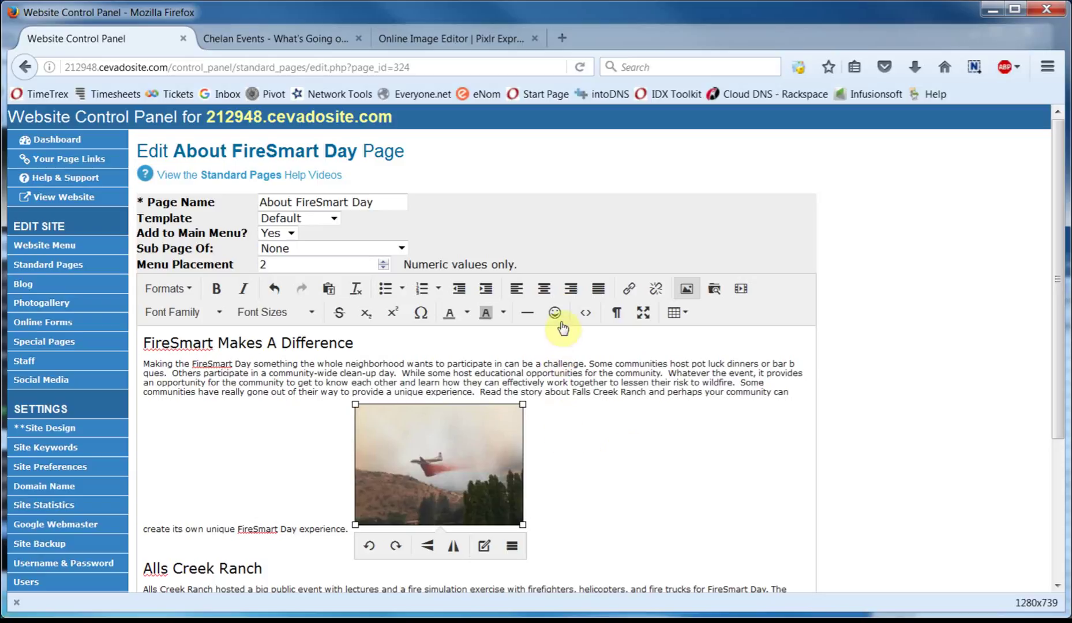
- Right-align the image beside Alls Creek Ranch and update the page
{"action": "left_click", "coordinate": [571, 289]}
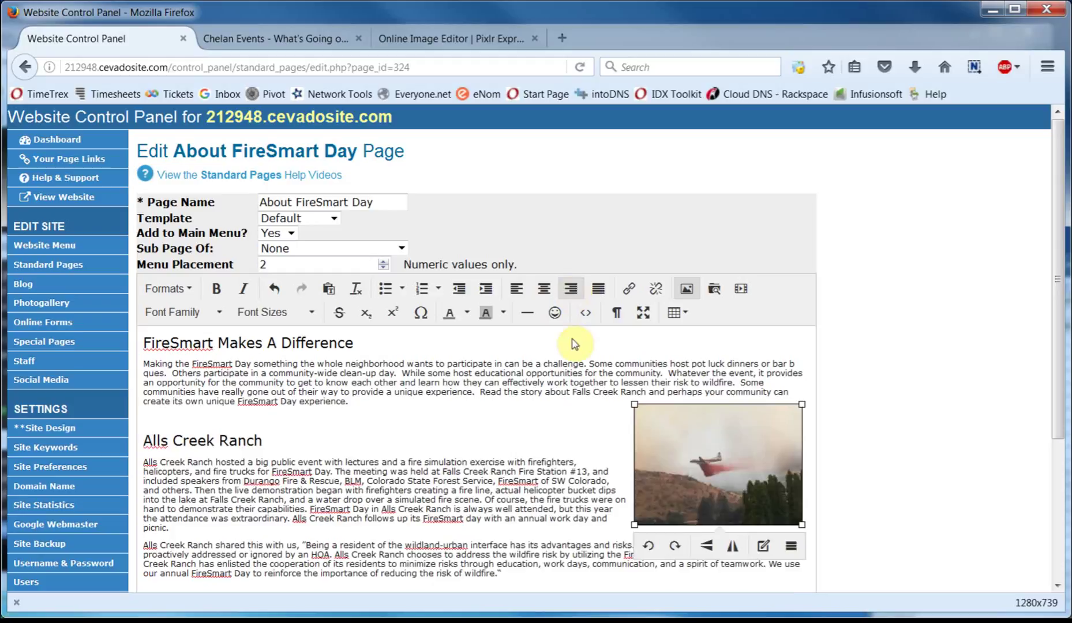
{"action": "left_click", "coordinate": [587, 430]}
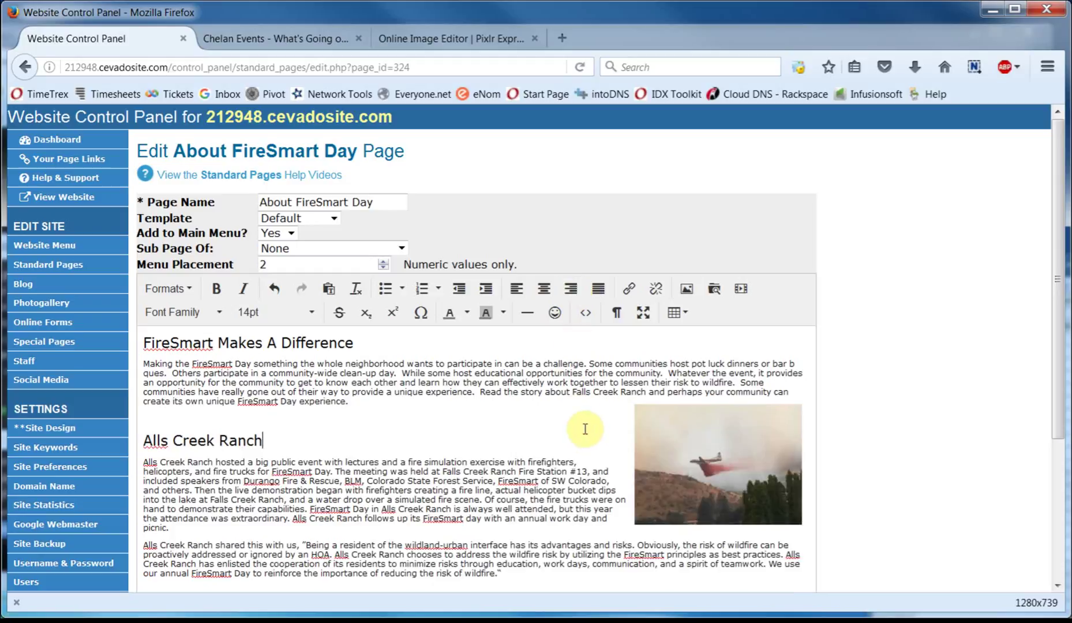
{"action": "scroll", "coordinate": [868, 423], "scroll_direction": "down", "scroll_amount": 4}
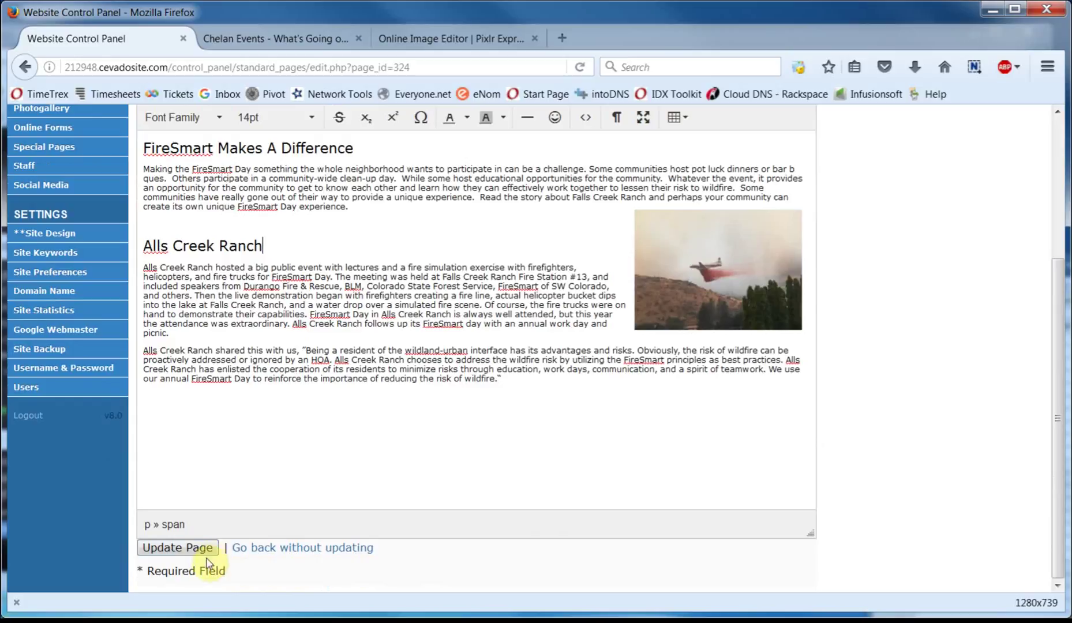
{"action": "left_click", "coordinate": [196, 551]}
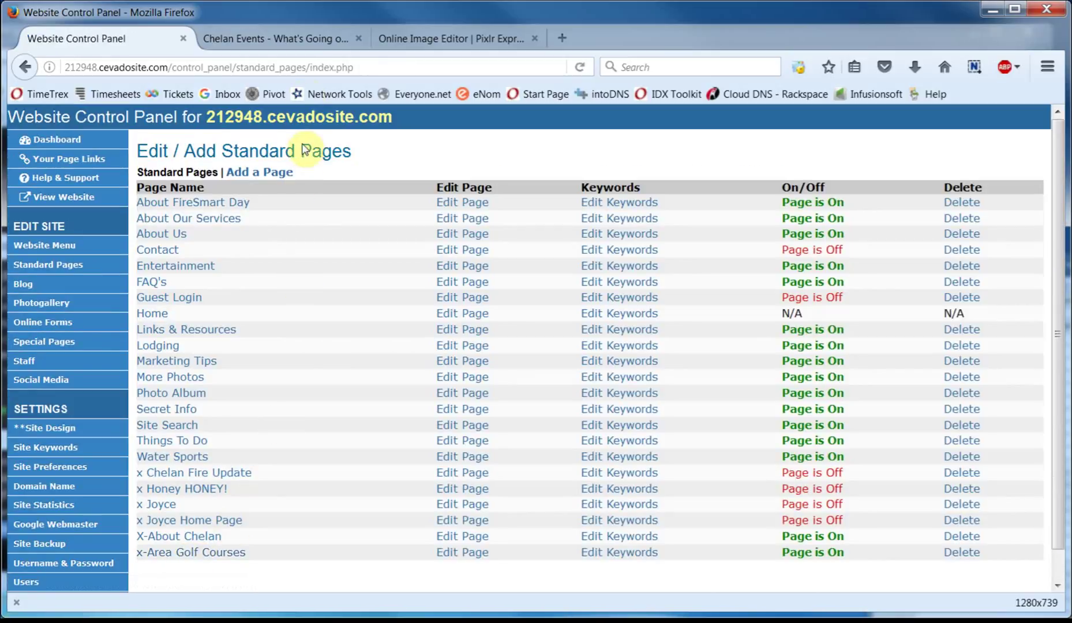
{"action": "left_click", "coordinate": [289, 43]}
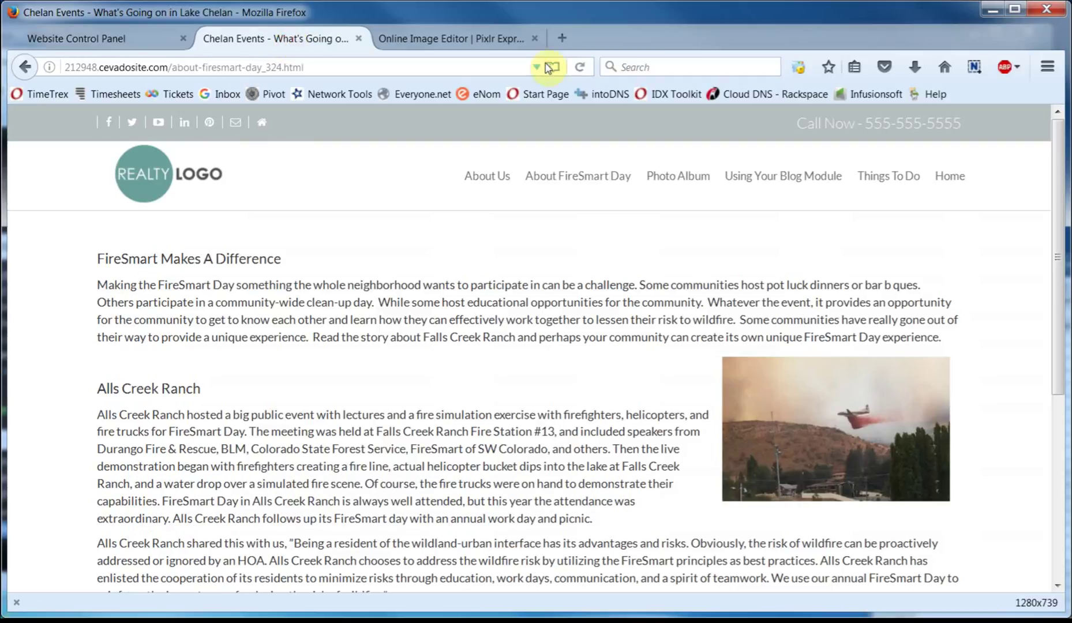
- Reload the live About FireSmart Day page to show the right-aligned fire-plane photo
{"action": "left_click", "coordinate": [581, 67]}
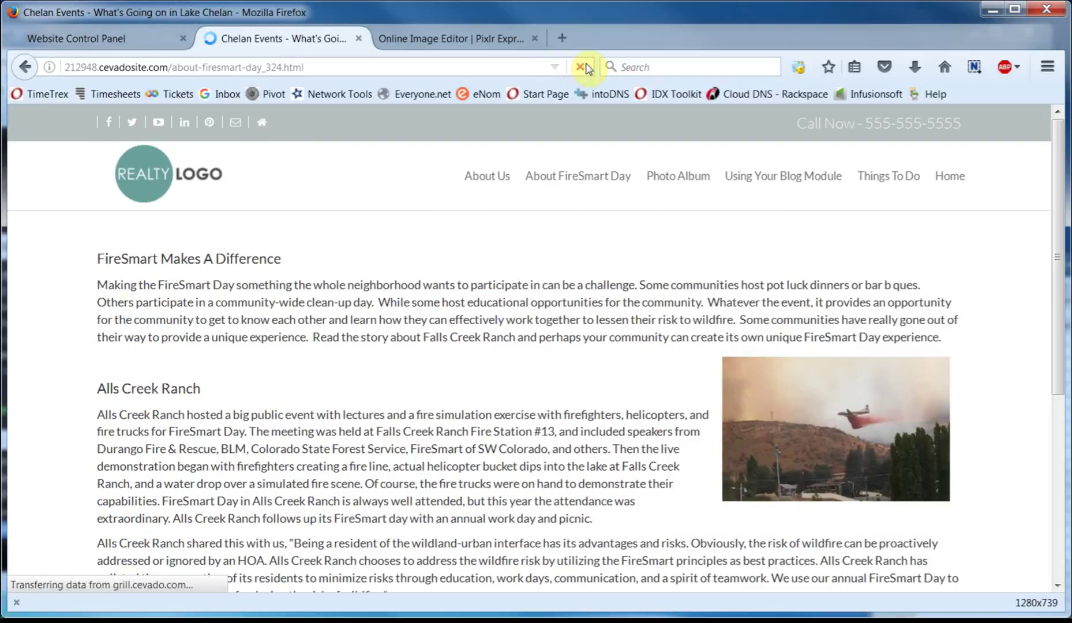